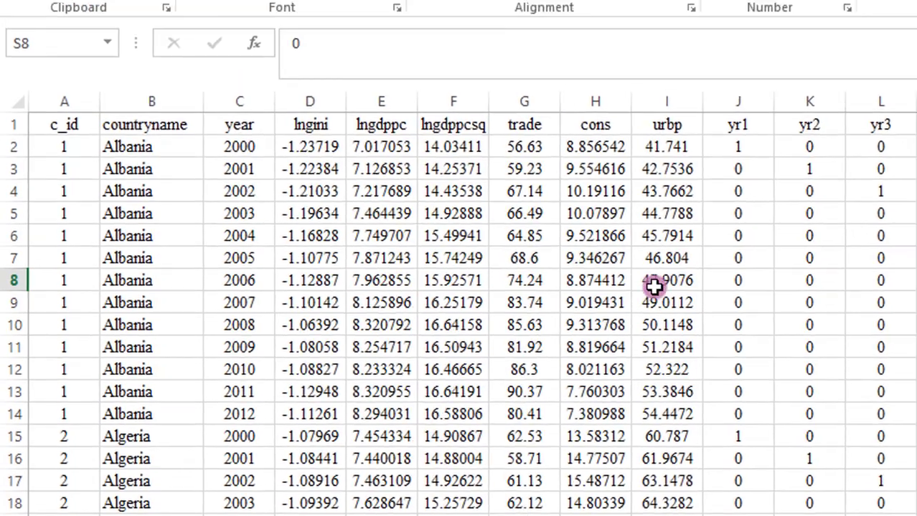
Step: Review the Excel sheet's c_id and countryname columns, confirming the data ends at row 1834
left_click(674, 289)
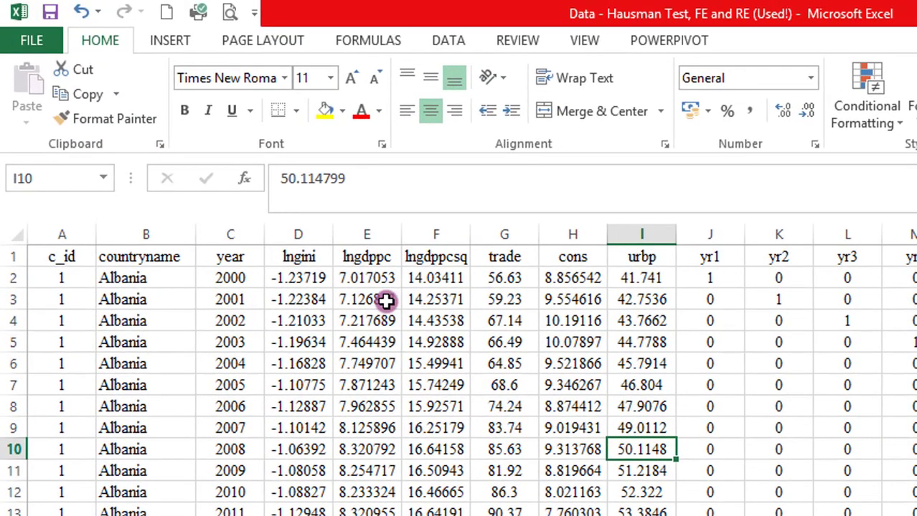
left_click(416, 369)
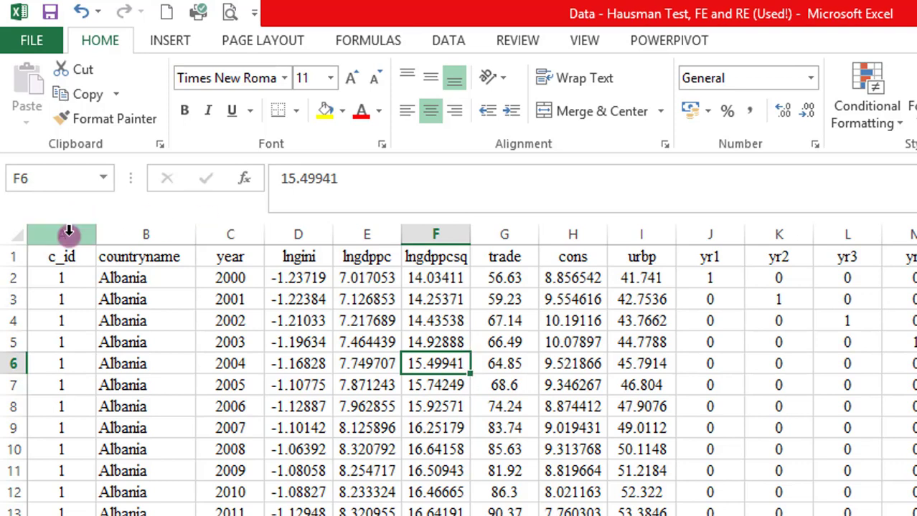
left_click(68, 236)
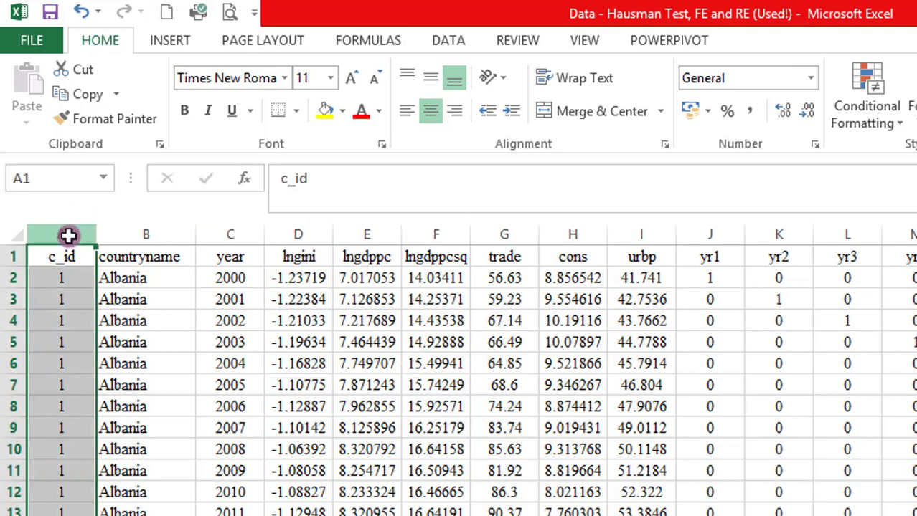
left_click(157, 234)
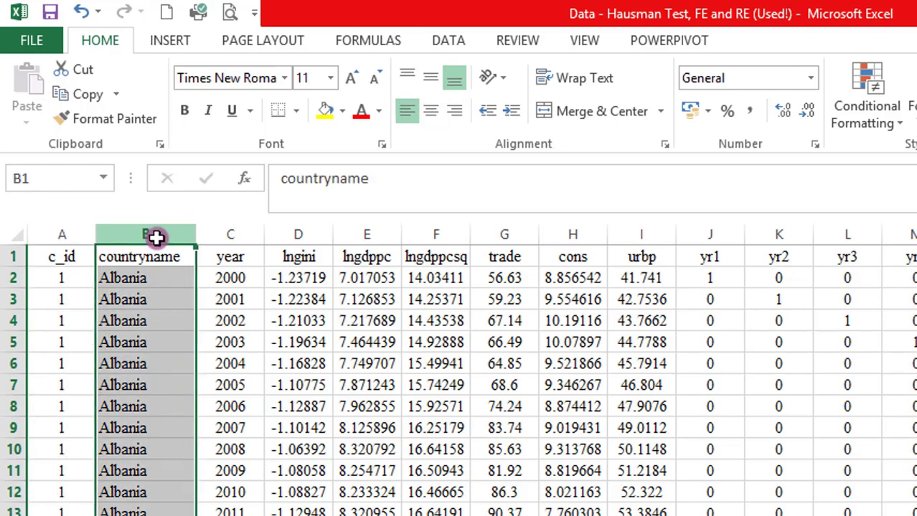
left_click(74, 363)
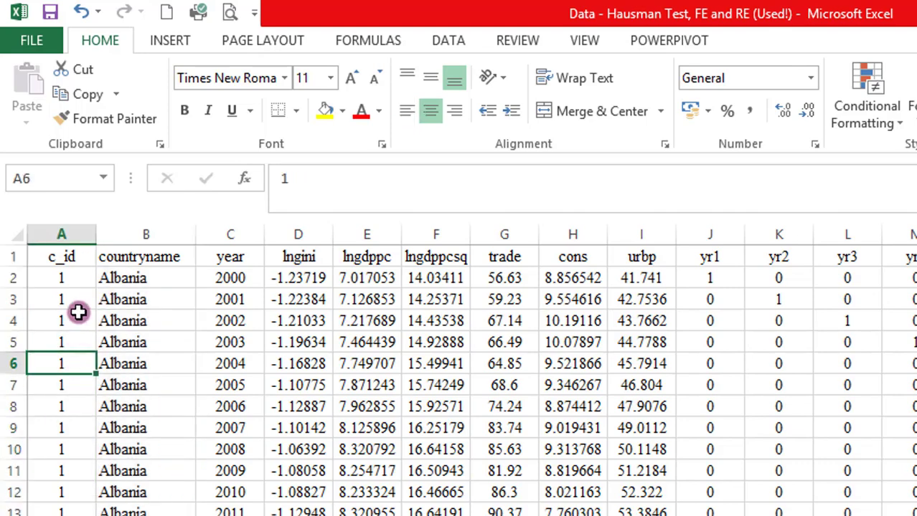
left_click(139, 293)
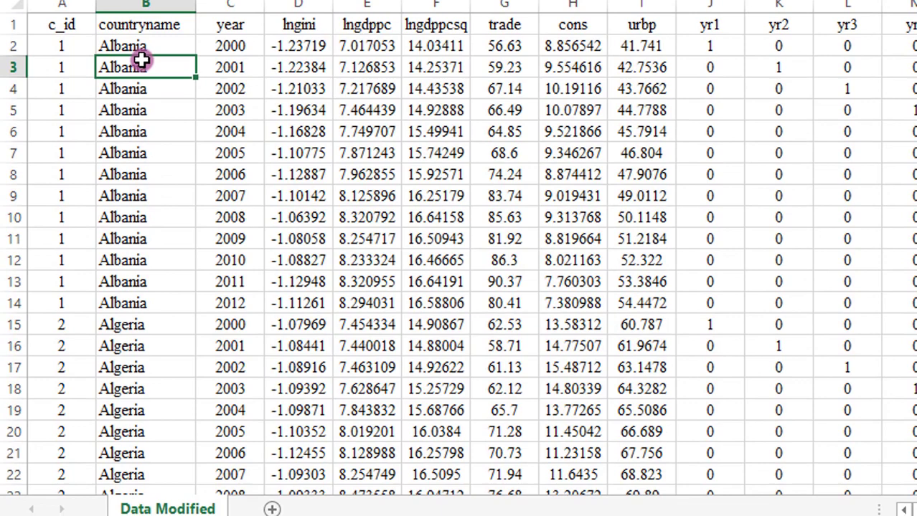
key("ctrl+Down")
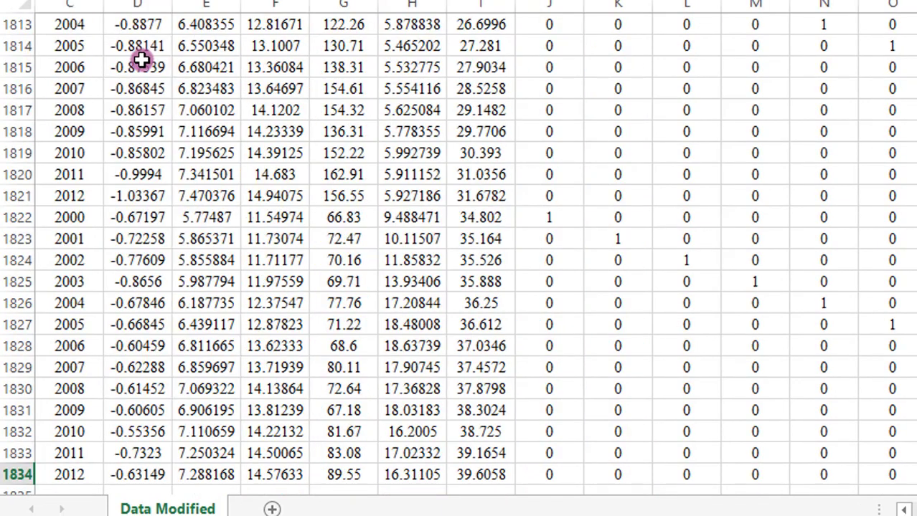
key("ctrl+Left")
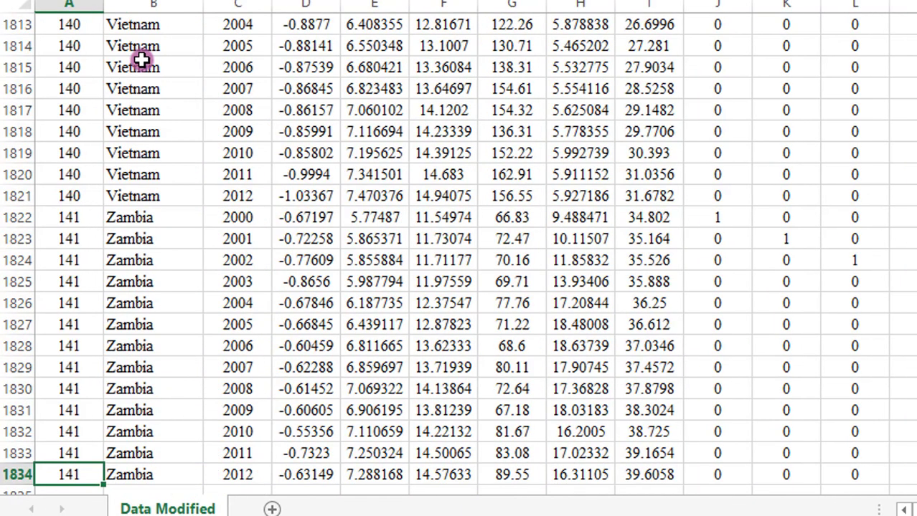
key("ctrl+Up")
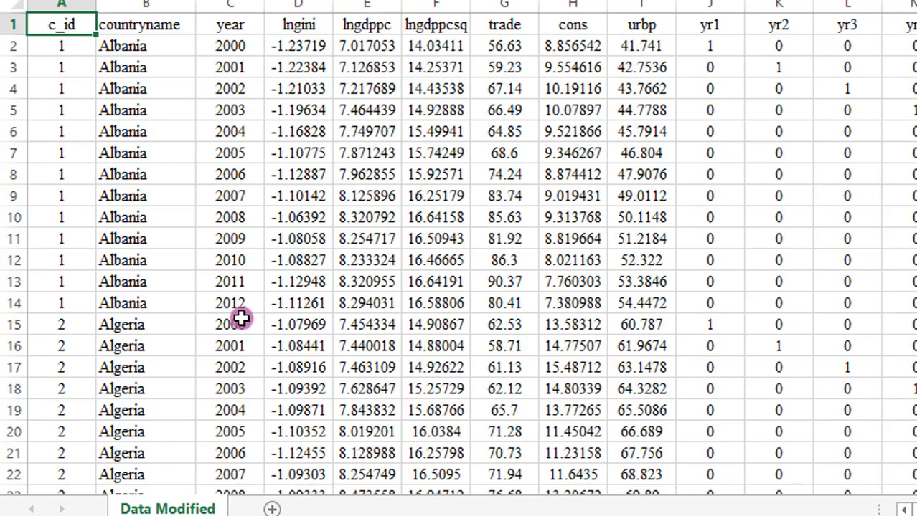
Step: Inspect the year column, where Albania runs from 2000 to 2012
left_click(229, 6)
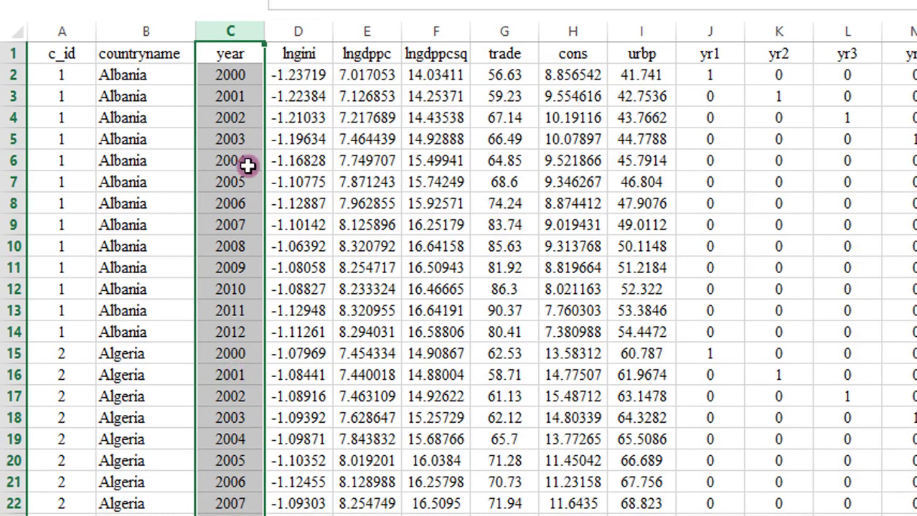
left_click(244, 80)
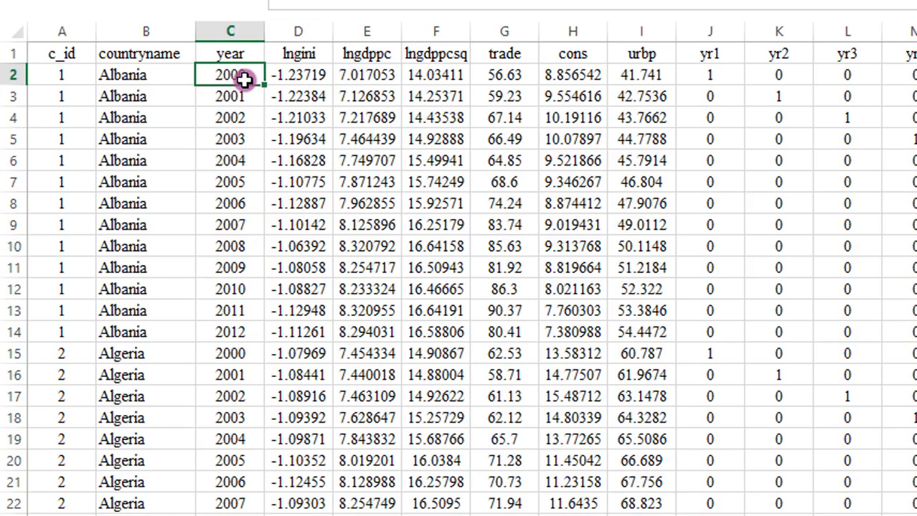
left_click(255, 336)
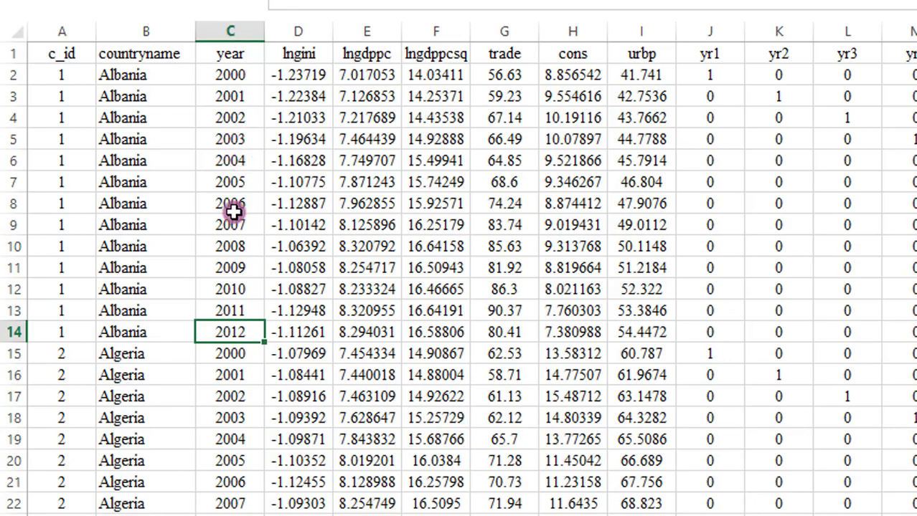
key("Down")
key("Down")
key("Down")
key("Down")
key("Down")
key("Down")
key("Down")
key("Down")
key("Down")
key("Down")
key("Down")
key("Down")
key("Down")
key("Down")
key("Down")
key("Down")
key("Down")
key("Down")
key("Down")
key("Down")
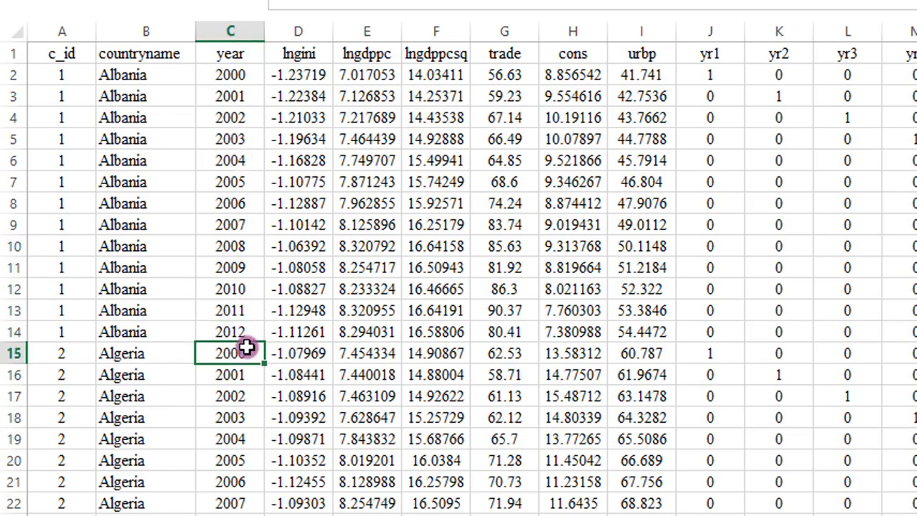
key("Down")
key("Down")
key("Down")
key("Down")
key("Down")
key("Down")
key("Down")
key("Down")
key("Down")
key("Down")
key("Down")
key("Down")
key("Down")
key("Down")
key("Down")
key("Down")
key("Down")
key("Down")
key("Down")
key("Down")
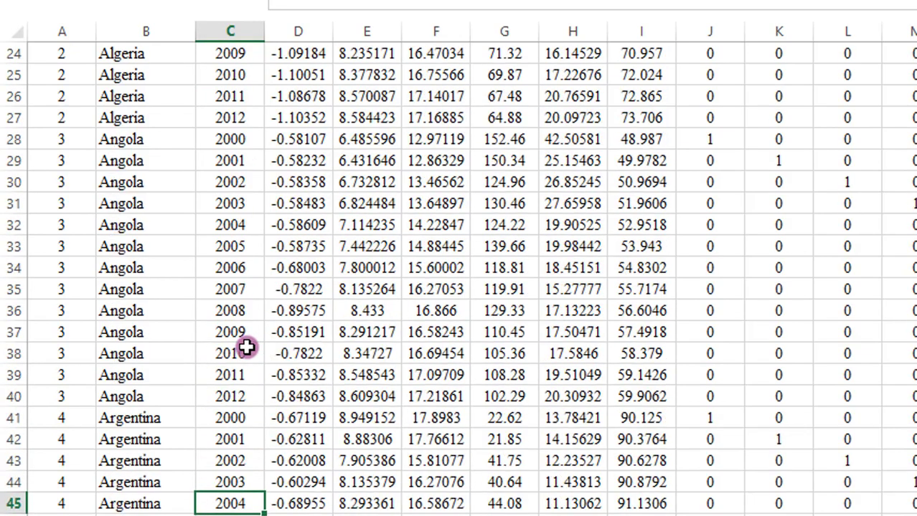
key("Up")
key("Up")
key("Up")
key("Up")
key("Up")
key("Up")
key("Up")
key("Up")
key("Up")
key("Up")
key("Up")
key("Up")
key("Up")
key("Up")
key("Up")
key("Up")
key("Up")
key("Up")
key("Up")
key("Up")
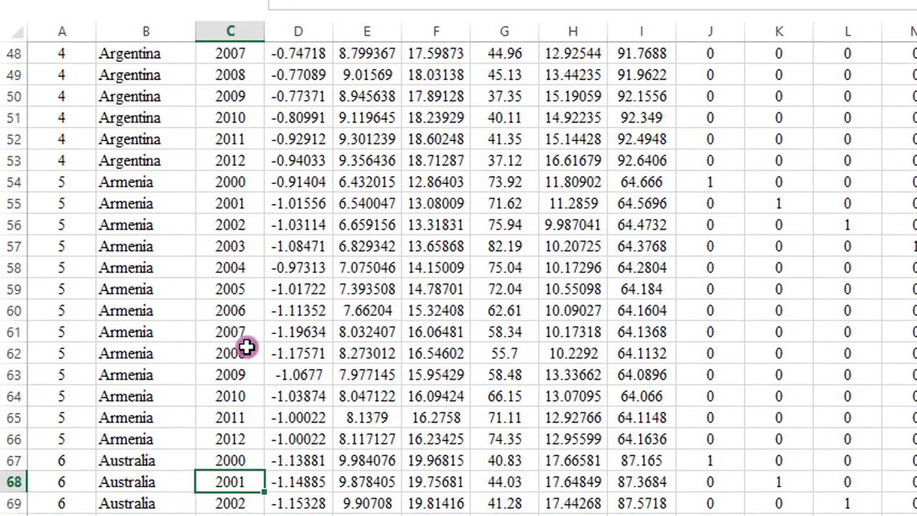
key("Up")
key("Up")
key("Up")
key("Up")
key("Up")
key("Up")
key("Up")
key("Up")
key("Up")
key("Up")
key("Up")
key("Up")
key("Up")
key("Up")
key("Up")
key("Up")
key("Up")
key("Up")
key("Up")
key("Up")
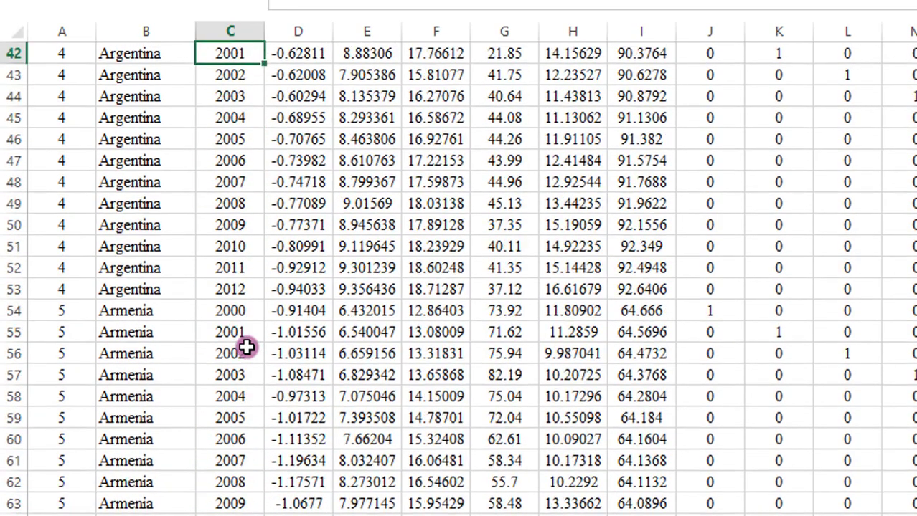
key("Up")
key("Up")
key("Up")
key("Up")
key("Up")
key("Up")
key("Up")
key("Up")
key("Up")
key("Up")
key("Up")
key("Up")
key("Up")
key("Up")
key("Up")
key("Up")
key("Up")
key("Up")
key("Up")
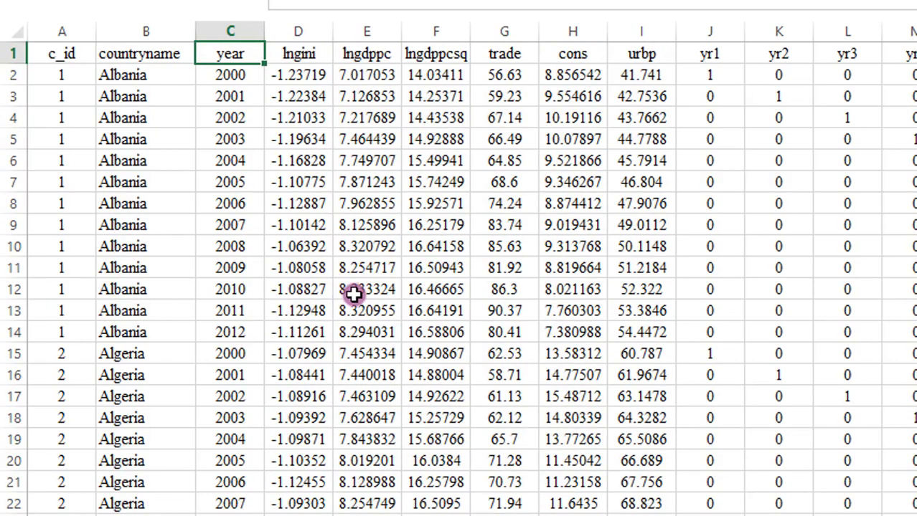
Step: Look over the lngini, lngdppc, lngdppcsq, trade, cons and urbp variable columns
left_click(301, 32)
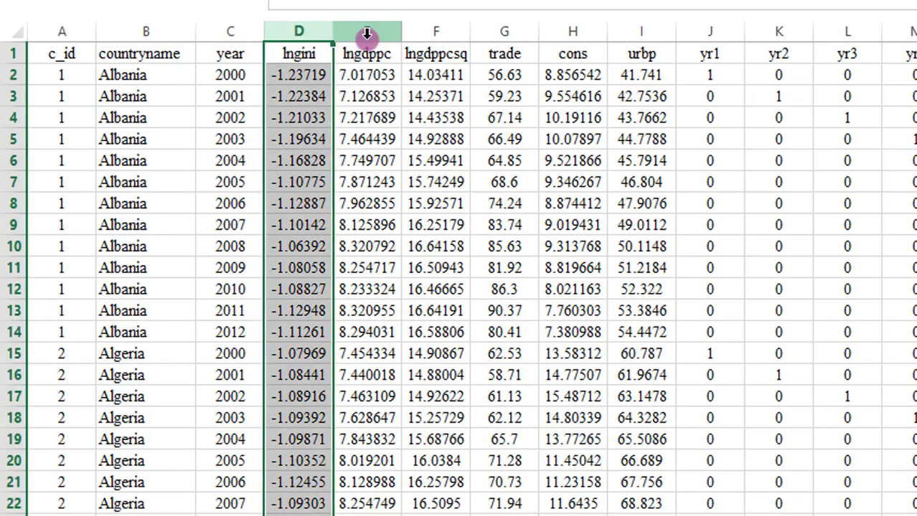
left_click(365, 31)
left_click(435, 32)
left_click(505, 30)
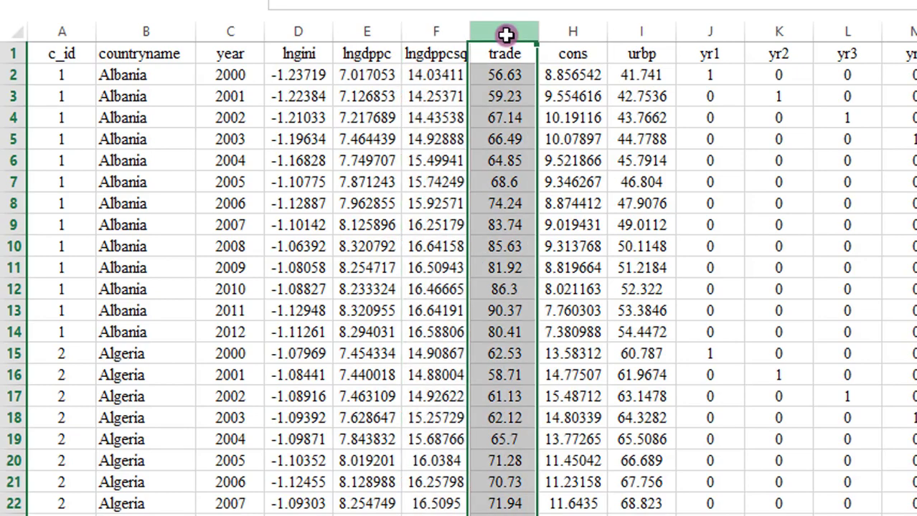
left_click(576, 32)
left_click(638, 33)
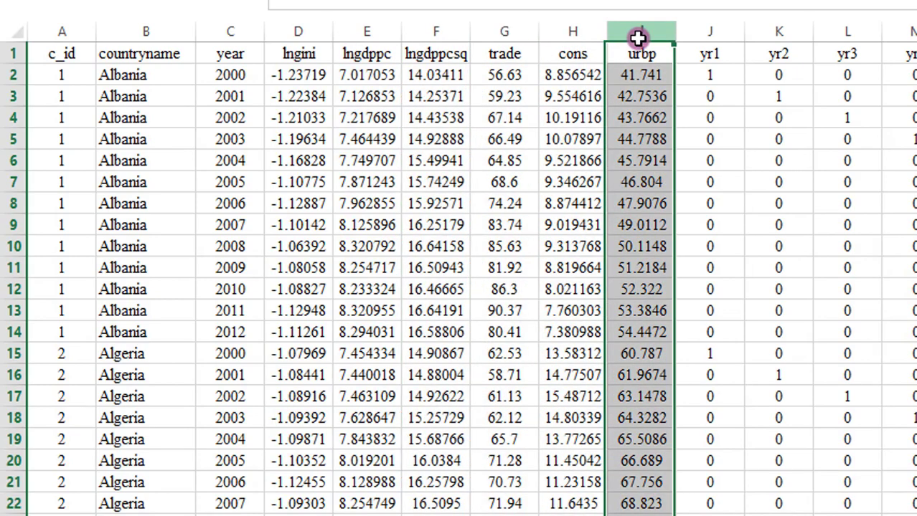
left_click(304, 32)
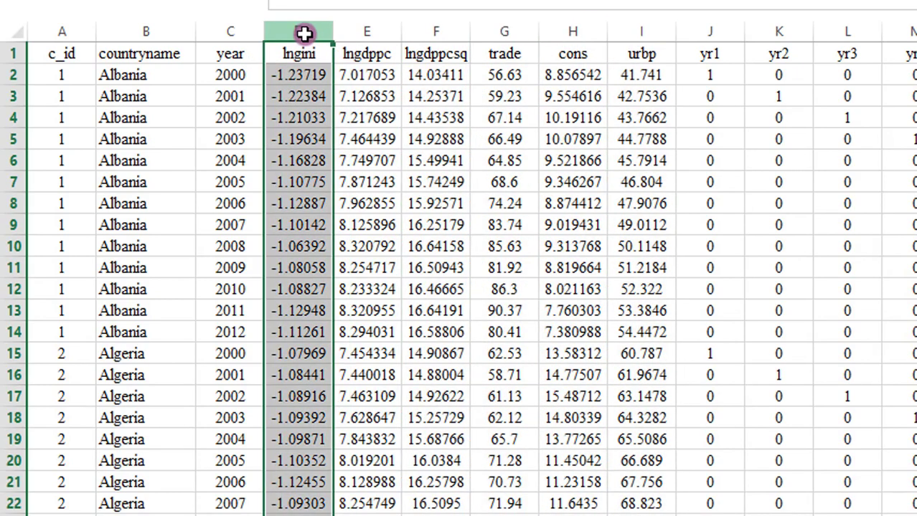
left_click(363, 30)
left_click(452, 30)
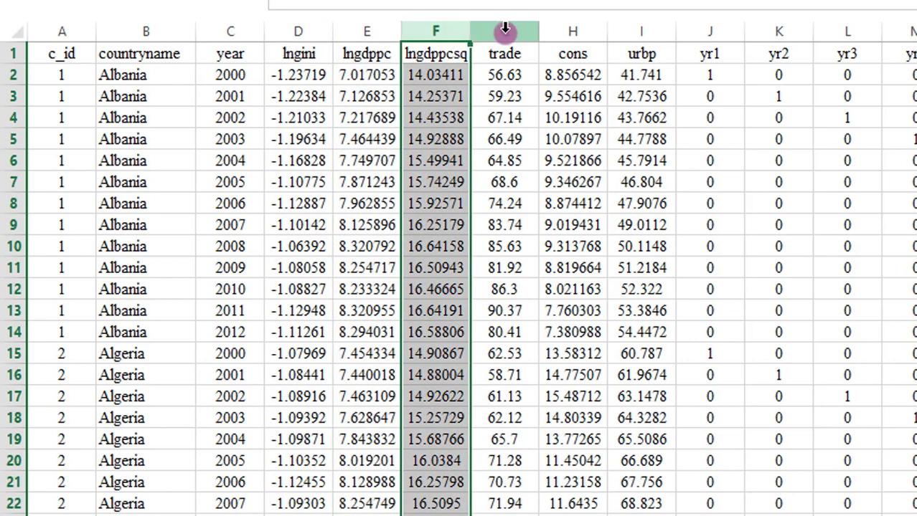
left_click(298, 30)
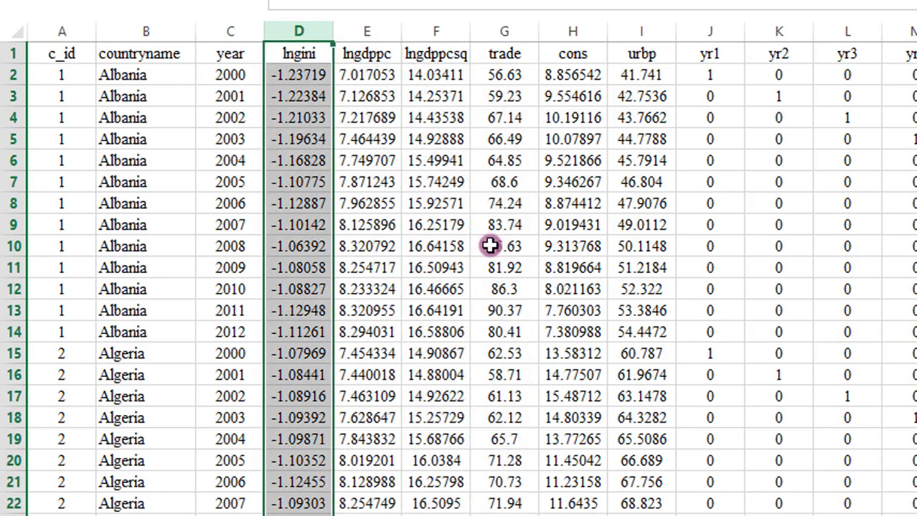
key("Down")
key("Down")
key("Down")
key("Down")
key("Down")
key("Down")
key("Down")
key("Down")
key("Down")
key("Down")
key("Down")
key("Down")
key("Down")
key("Down")
key("Down")
key("Down")
key("Down")
key("Down")
key("Down")
key("Down")
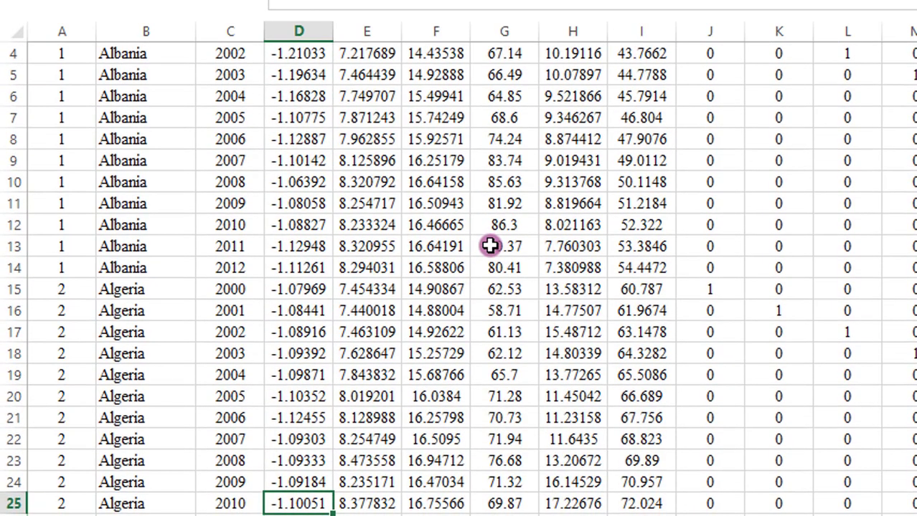
key("ctrl+Home")
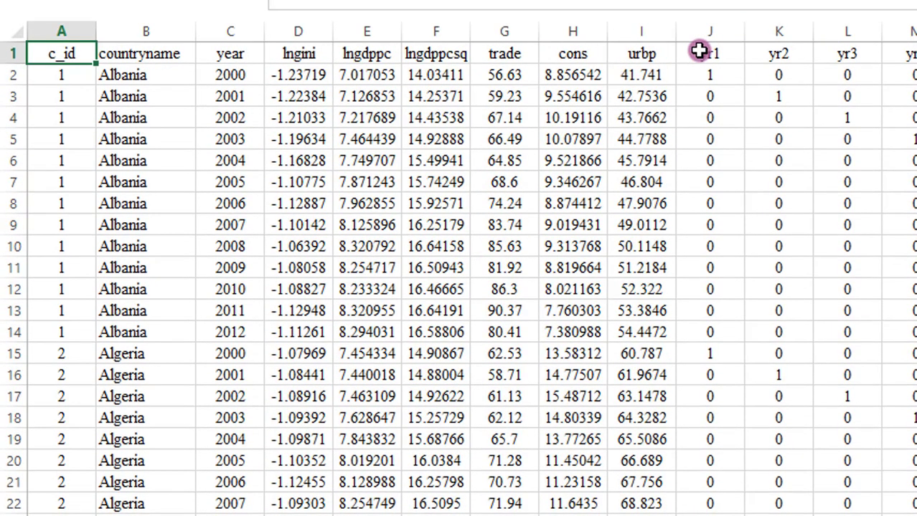
Step: Review the yr1–yr13 year dummy columns and Albania's countryname and lngdppc entries
left_click(699, 52)
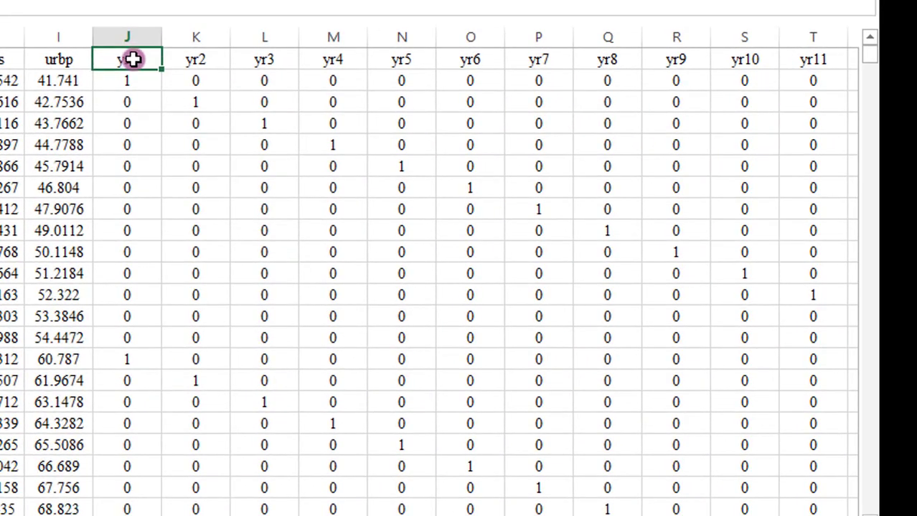
left_click(130, 36)
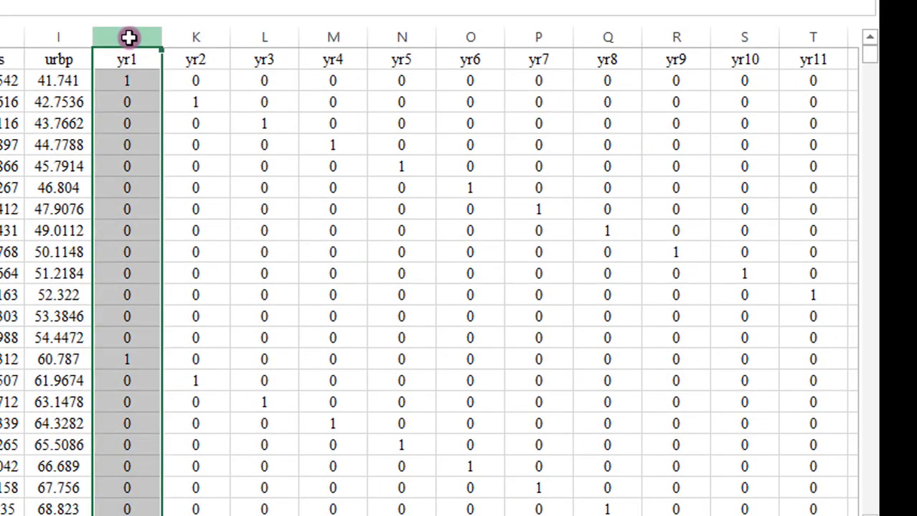
key("Right")
key("Right")
key("Right")
key("Right")
key("Right")
key("Right")
key("Right")
key("Right")
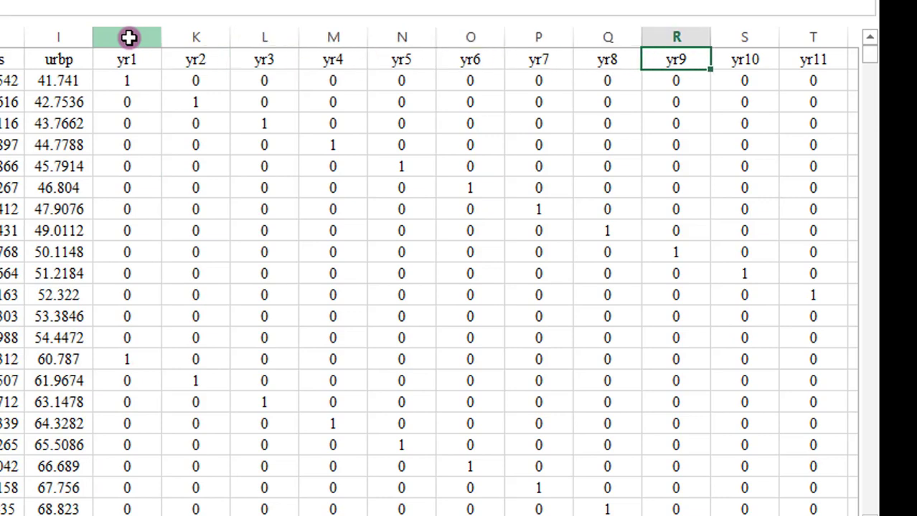
key("Right")
key("Right")
key("Right")
key("Right")
key("Right")
key("Right")
key("Left")
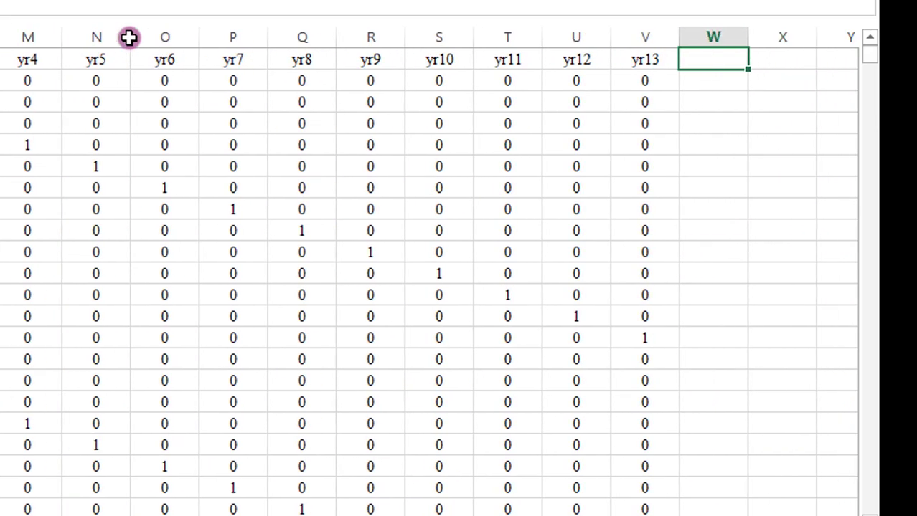
key("Left")
key("Left")
key("Left")
key("Left")
key("Left")
key("Left")
key("Left")
key("Left")
key("Left")
key("Left")
key("Left")
key("Left")
key("Left")
key("Left")
key("Left")
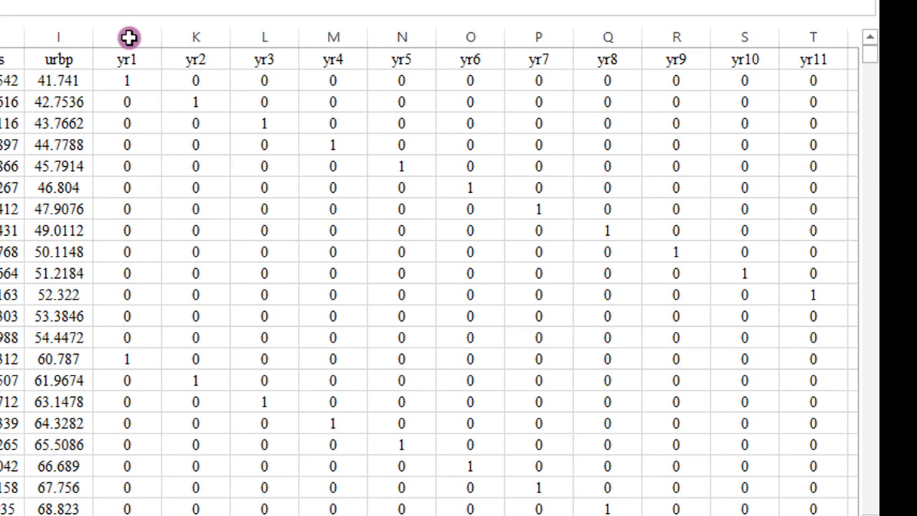
key("Left")
key("Left")
key("Left")
key("Left")
key("Left")
key("Left")
key("Left")
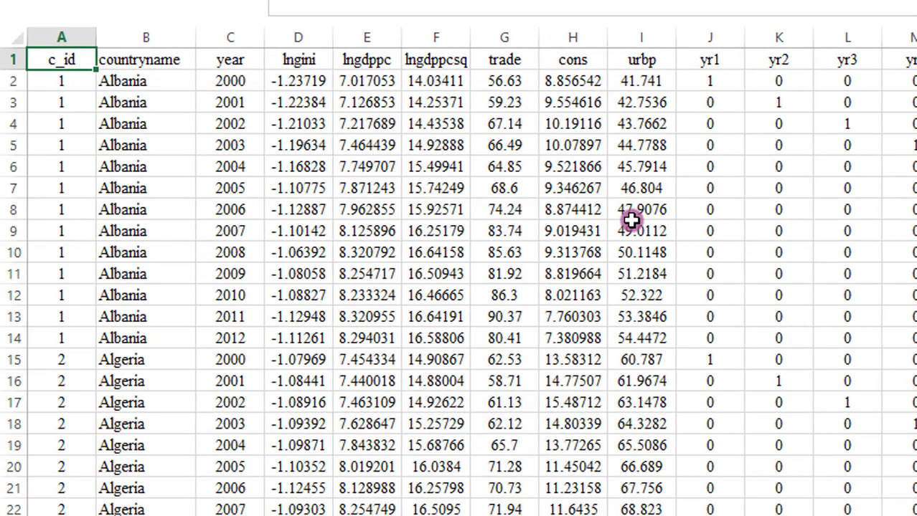
left_click(176, 122)
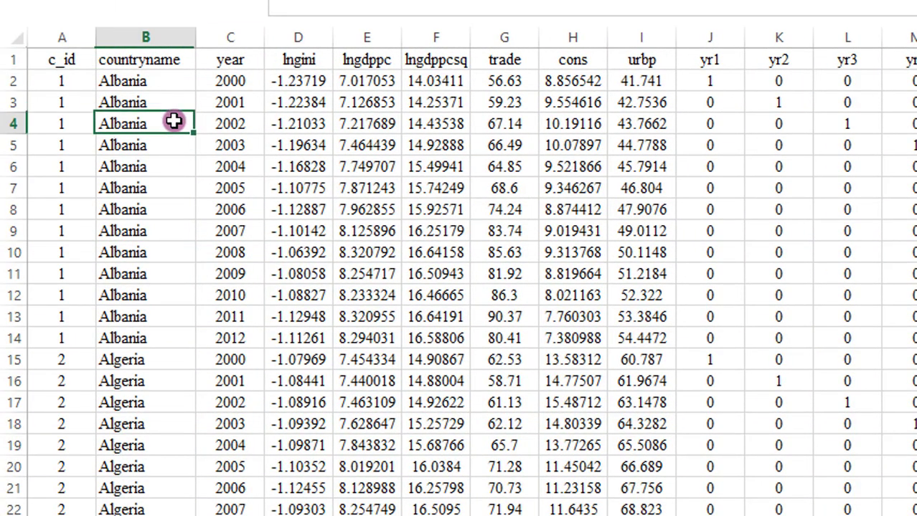
left_click(375, 164)
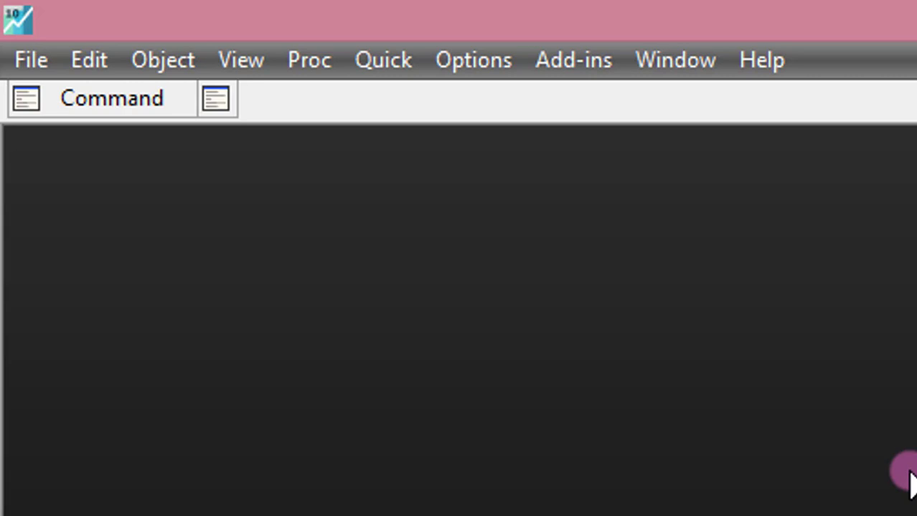
Step: Choose File > Import > Import from file in EViews
left_click(33, 61)
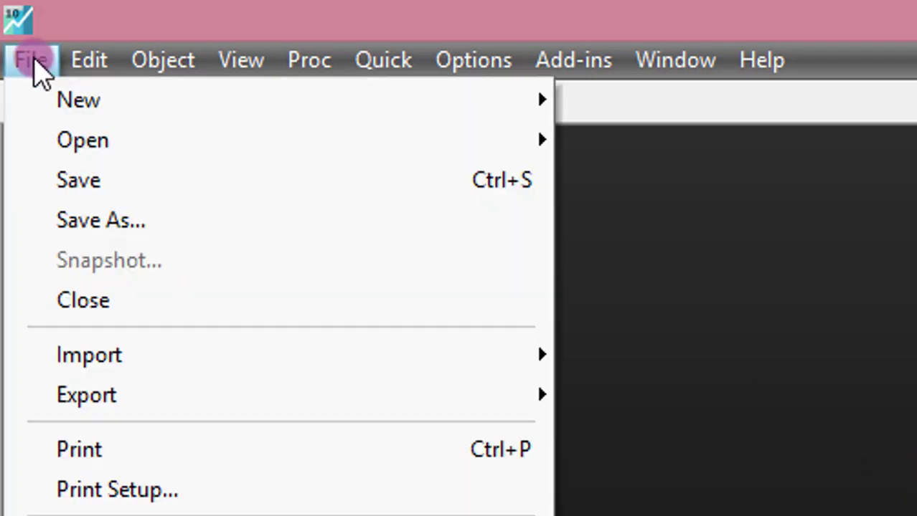
mouse_move(231, 362)
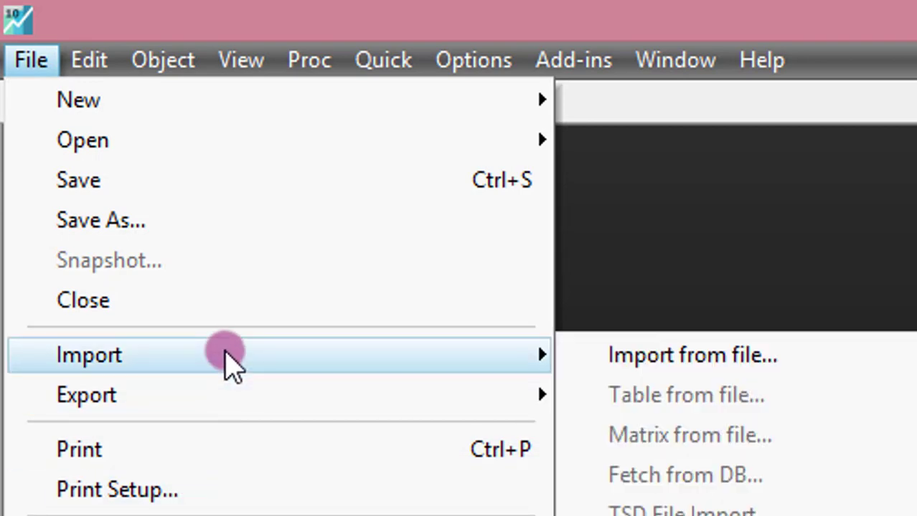
left_click(773, 366)
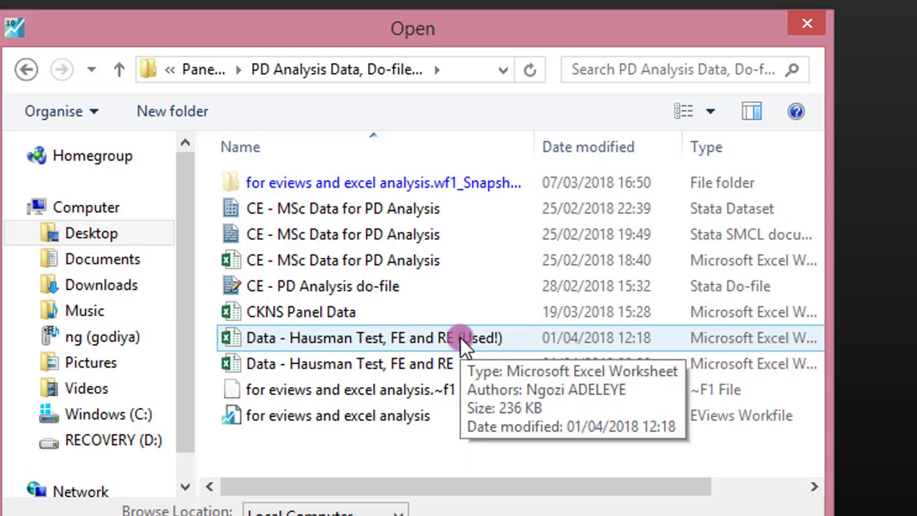
Step: Import the Hausman Test workbook, accepting Excel Read steps 1–3 with headers as names
double_click(462, 343)
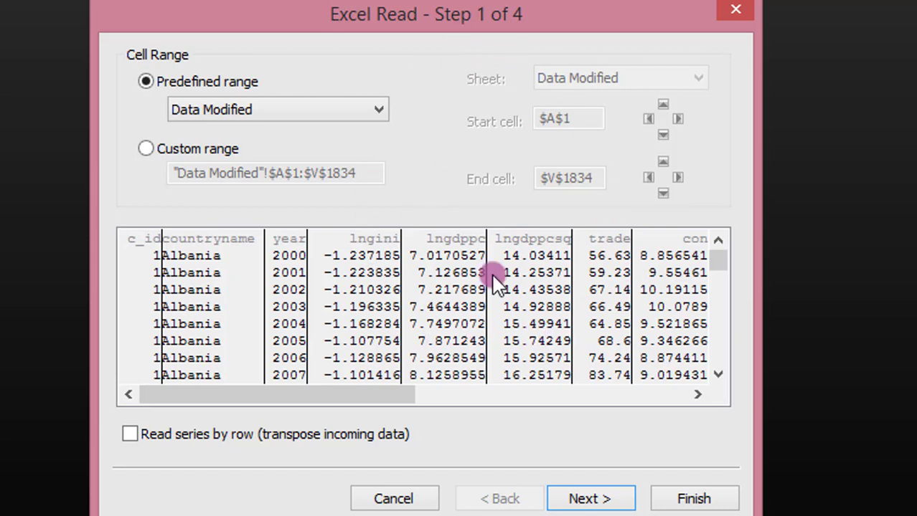
left_click(583, 502)
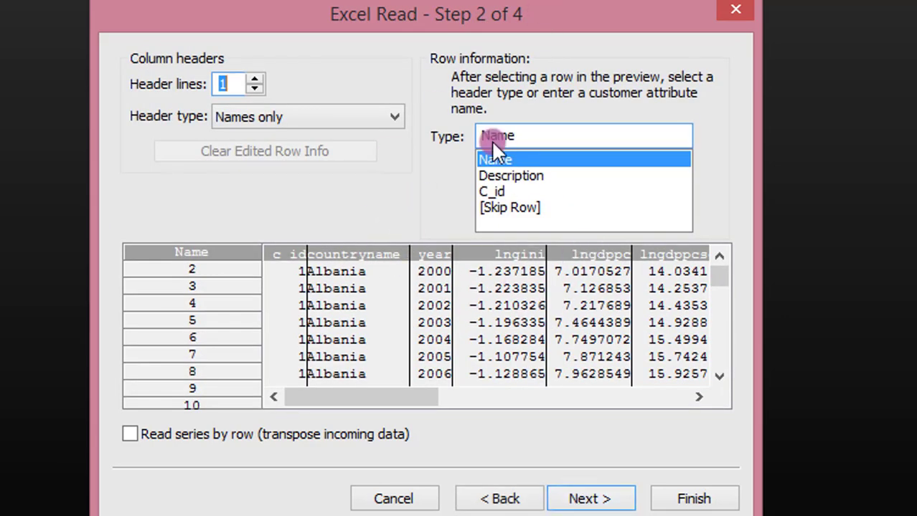
left_click(604, 499)
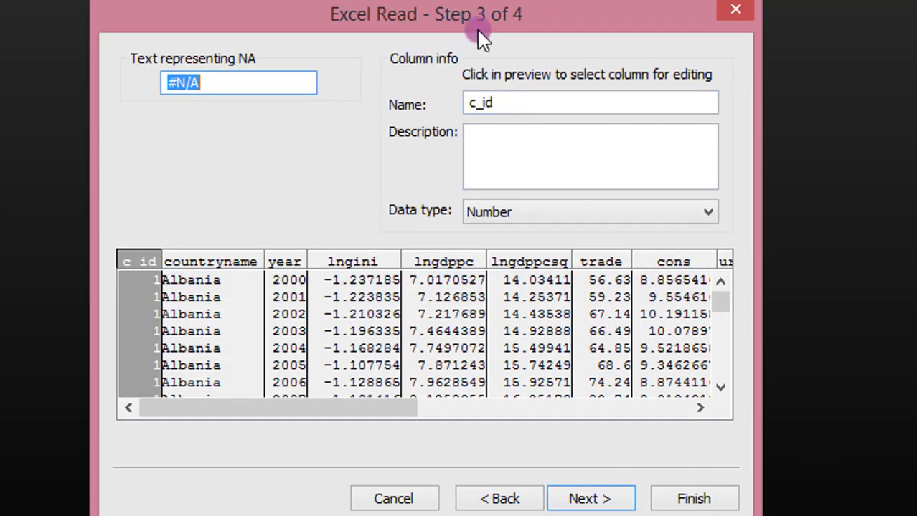
left_click(604, 498)
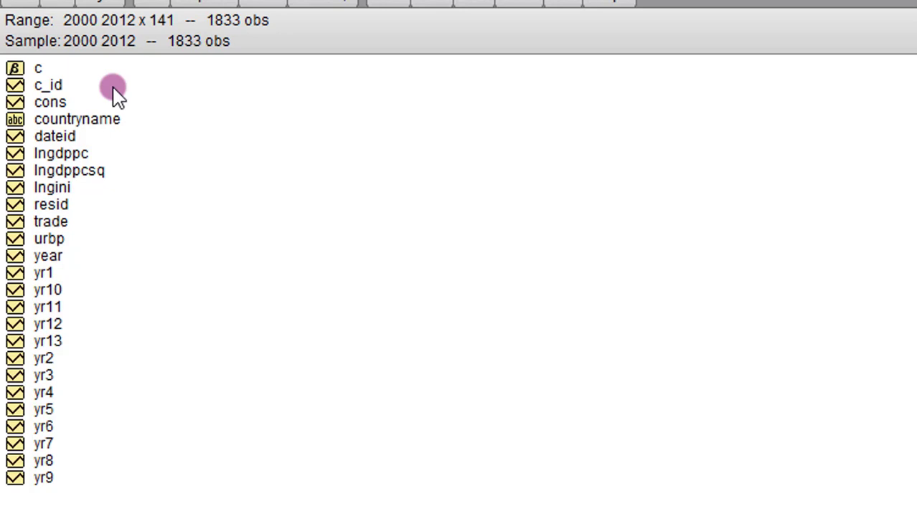
Step: Select c_id, countryname, year, lngdppc, lngdppcsq, lngini, urbp, trade, cons and yr1–yr9
left_click(56, 84)
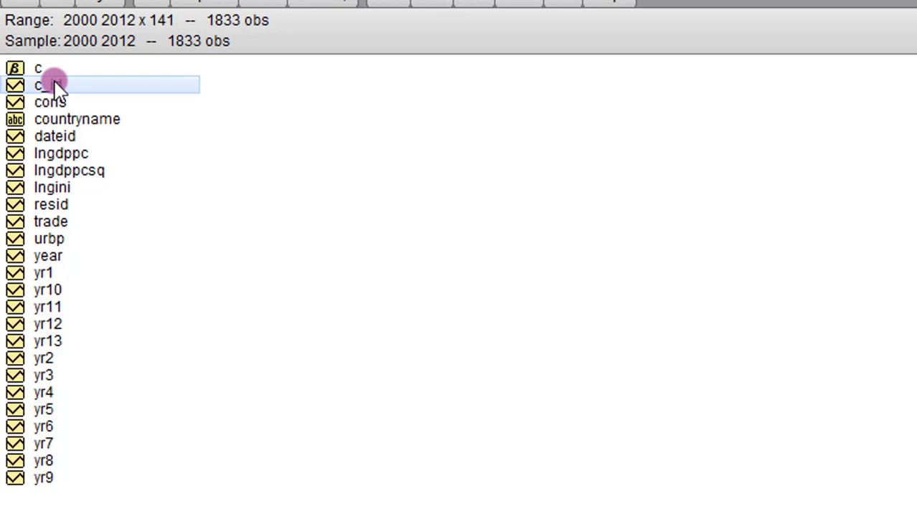
left_click(84, 121, "ctrl")
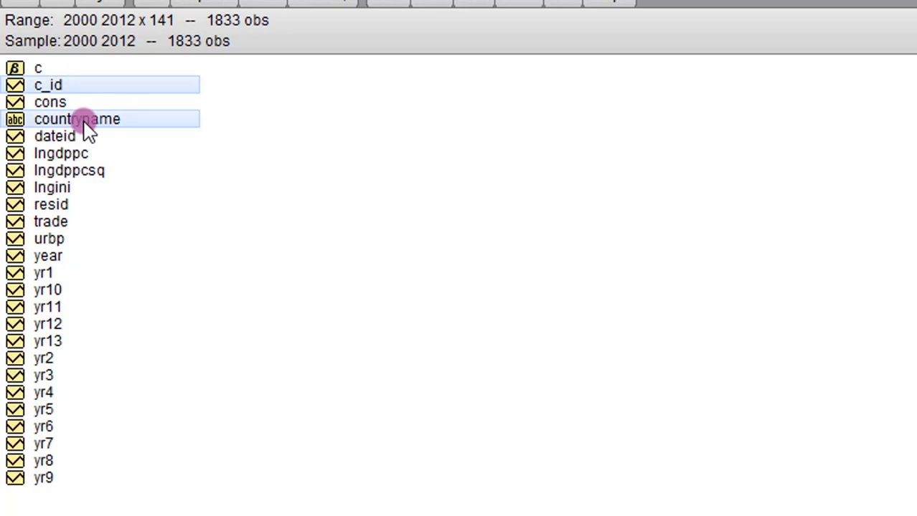
left_click(43, 258, "ctrl")
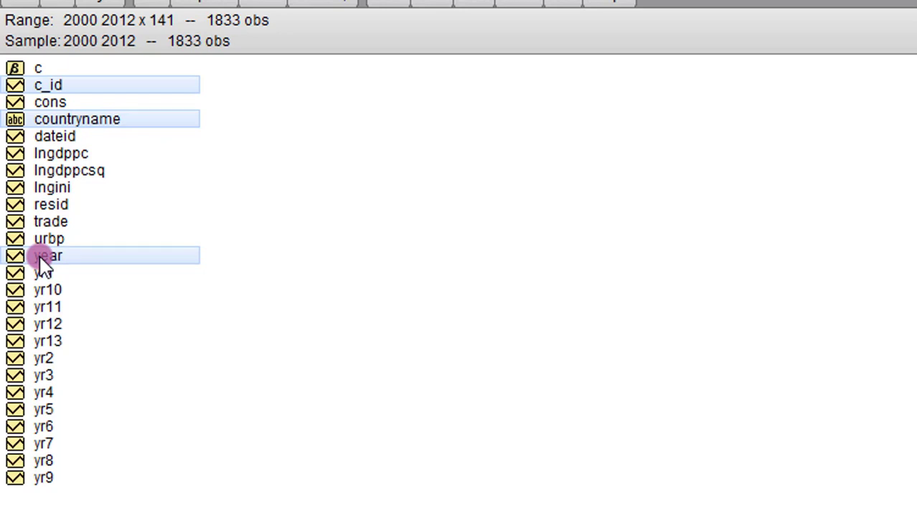
left_click(61, 154, "ctrl")
left_click(68, 171, "ctrl")
left_click(52, 188, "ctrl")
left_click(49, 238, "ctrl")
left_click(50, 222, "ctrl")
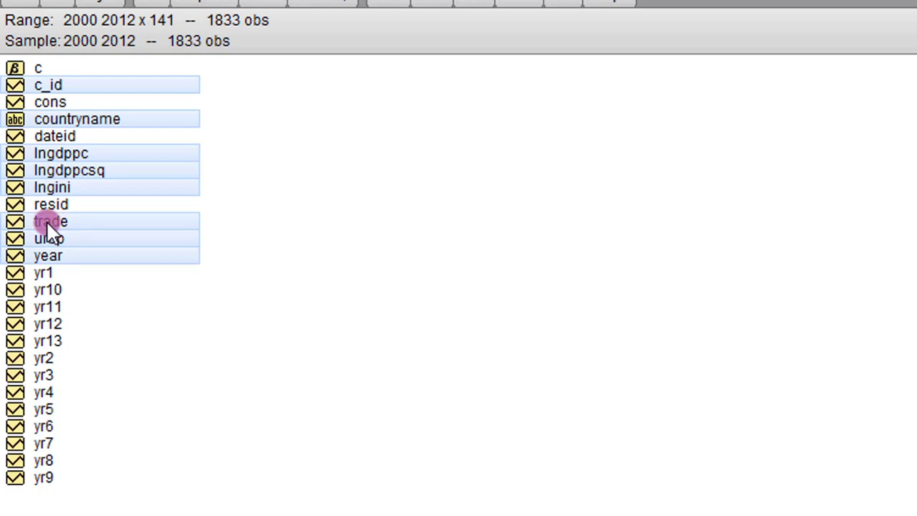
left_click(63, 100, "ctrl")
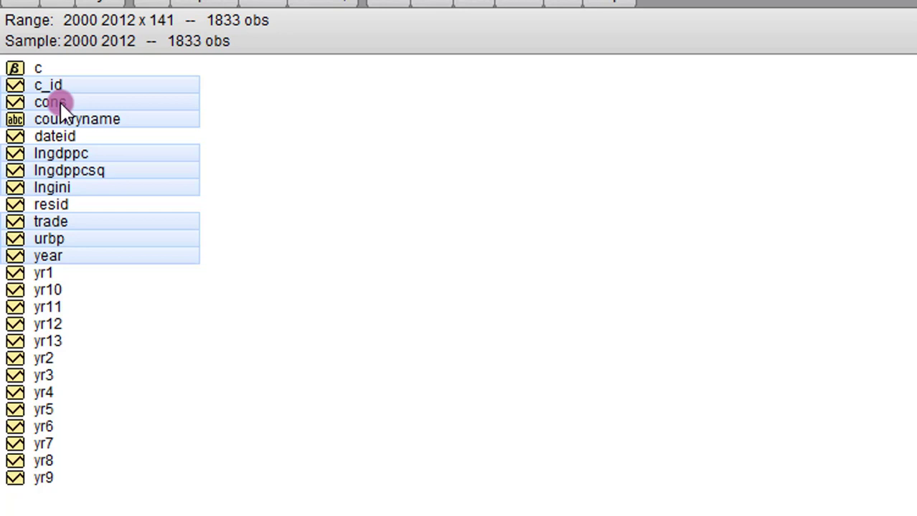
left_click(44, 274, "ctrl")
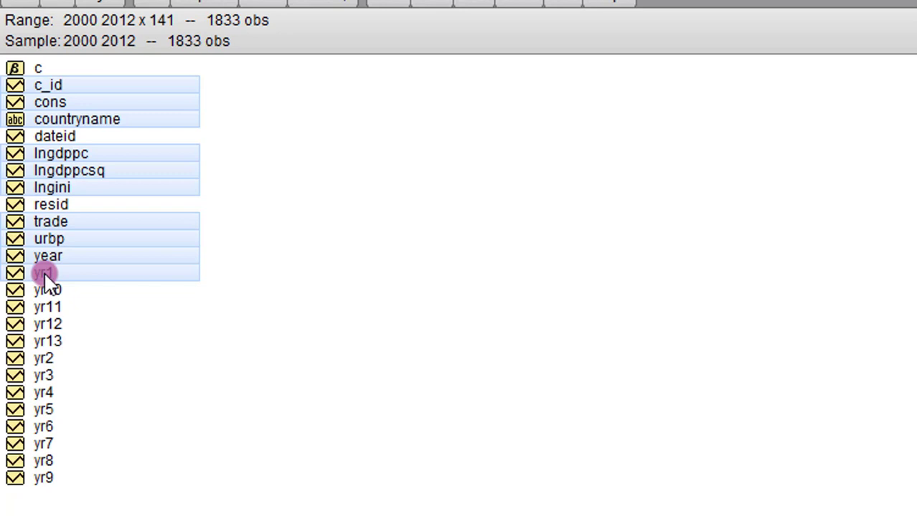
left_click_drag(45, 281, 201, 304)
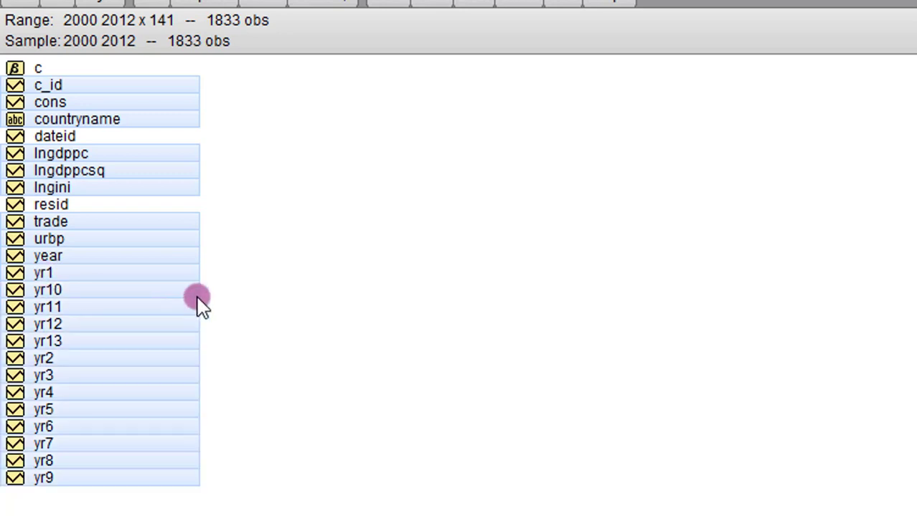
Step: Open the selected series as a group and scroll across its columns
right_click(201, 305)
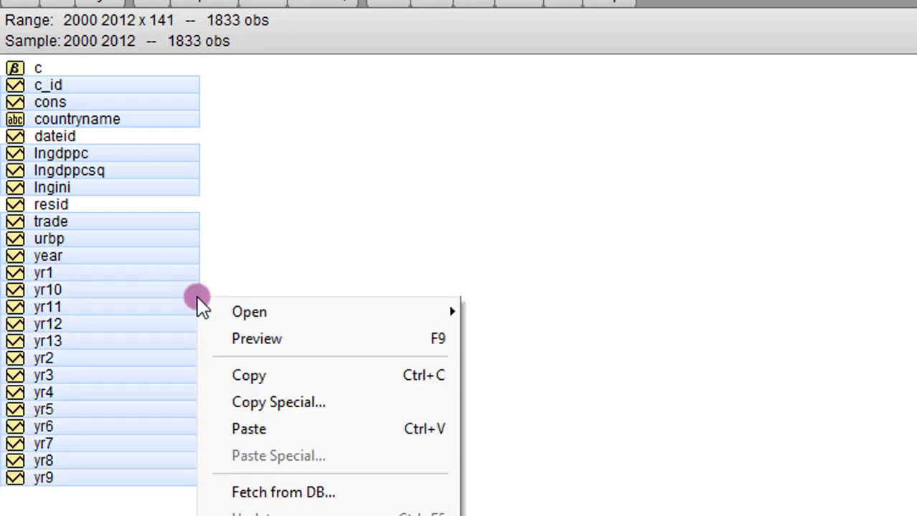
mouse_move(254, 317)
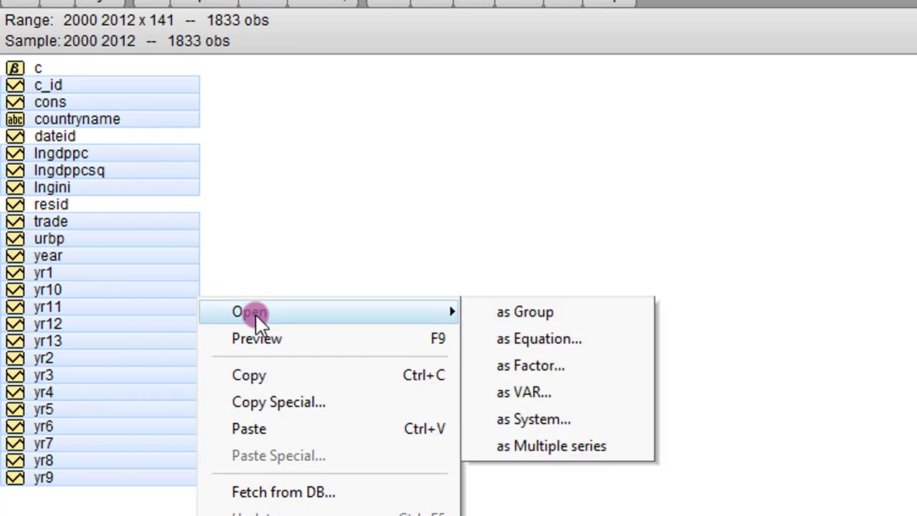
left_click(515, 316)
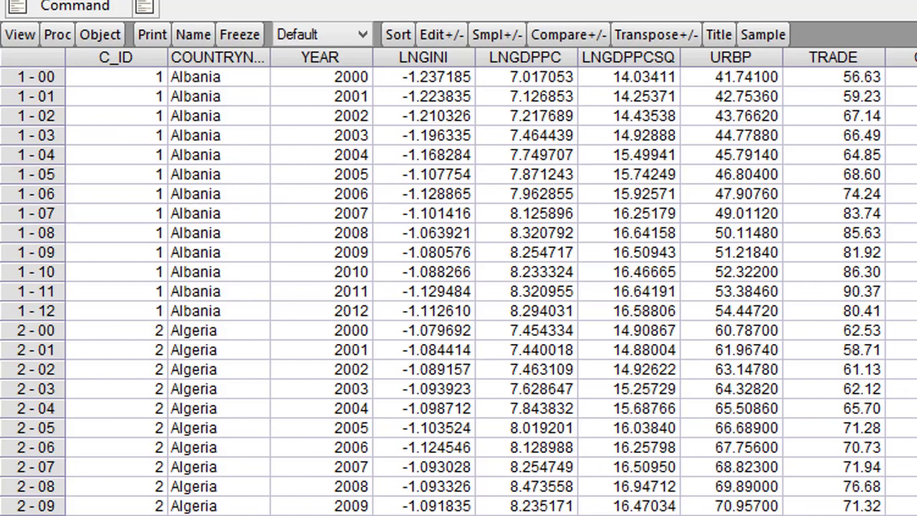
scroll(459, 287, "right", 10)
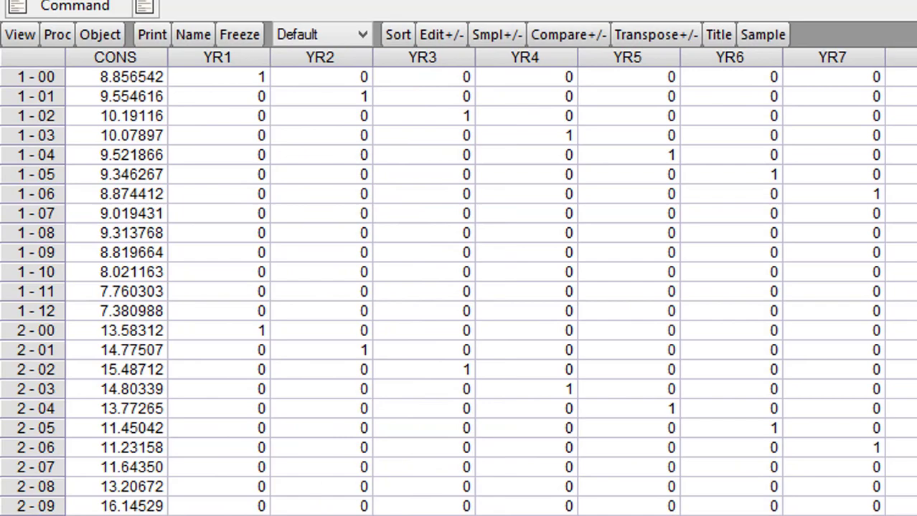
scroll(458, 287, "left", 8)
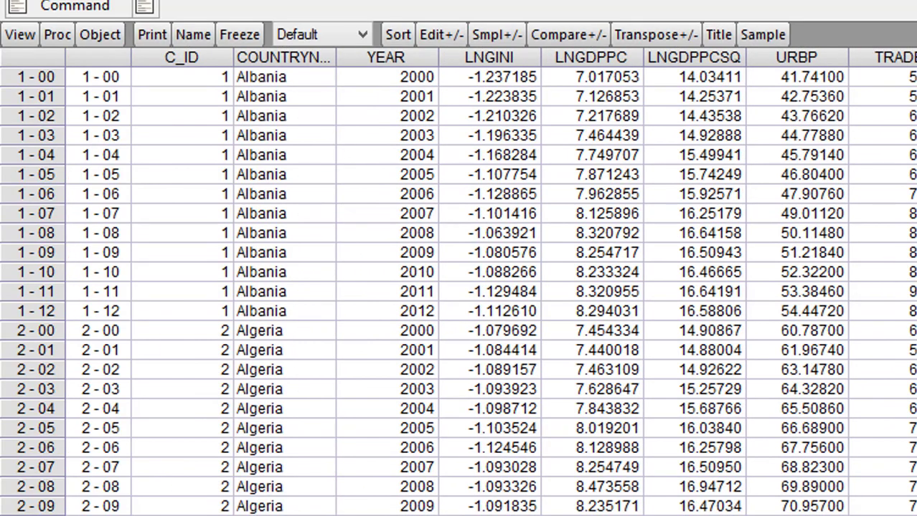
Step: Name the group object paneldata
left_click(192, 34)
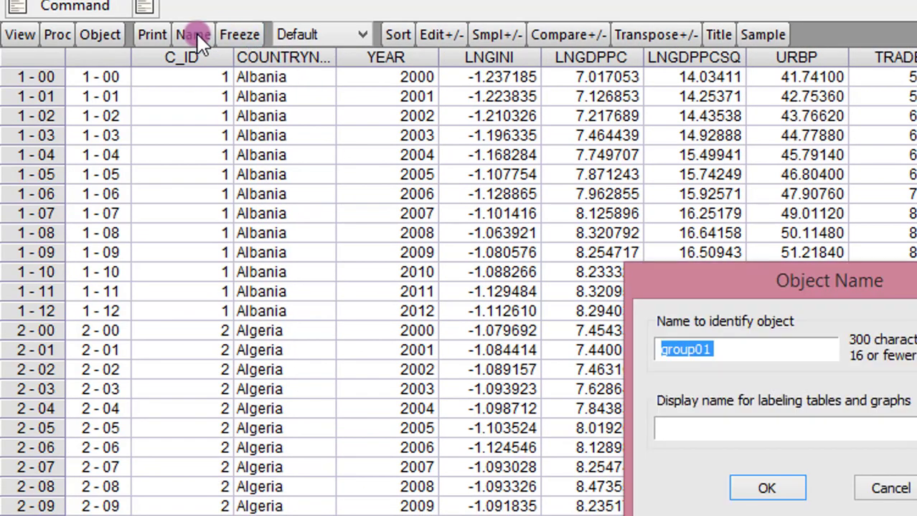
type("paneldata")
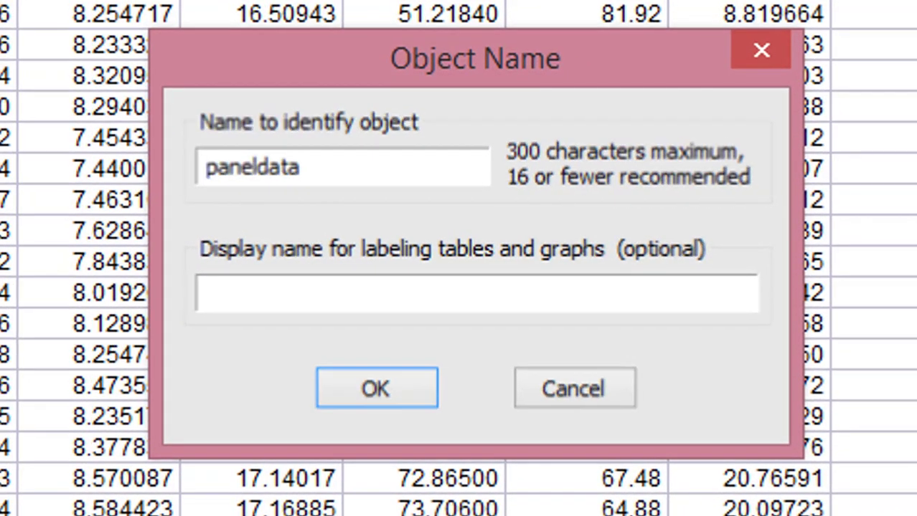
key("Return")
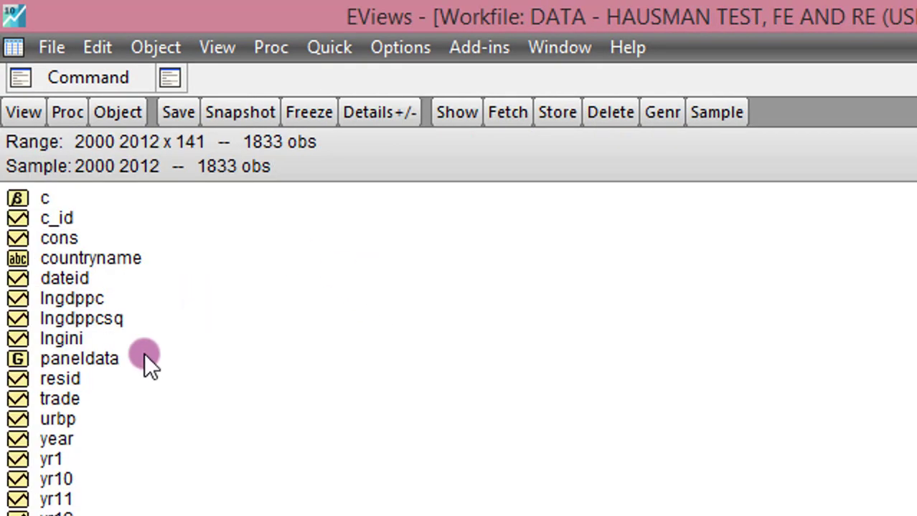
Step: Reopen the paneldata group from the workfile window
double_click(100, 358)
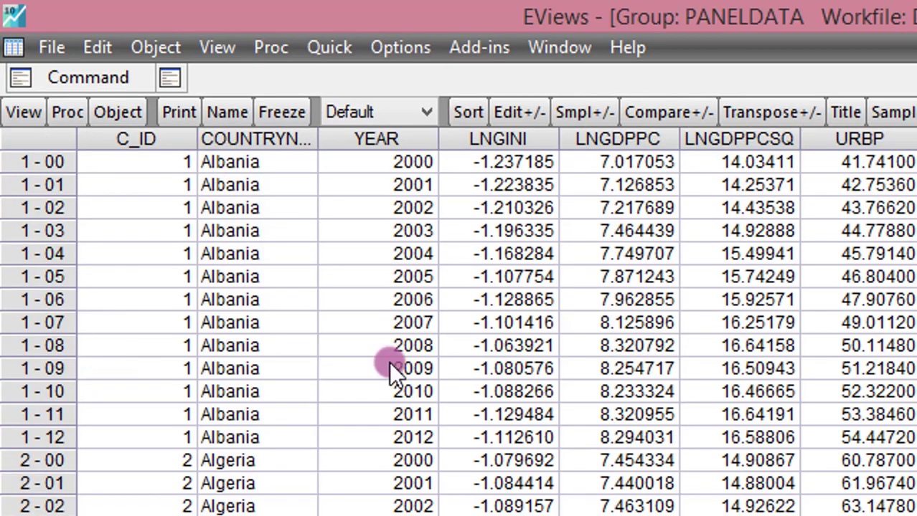